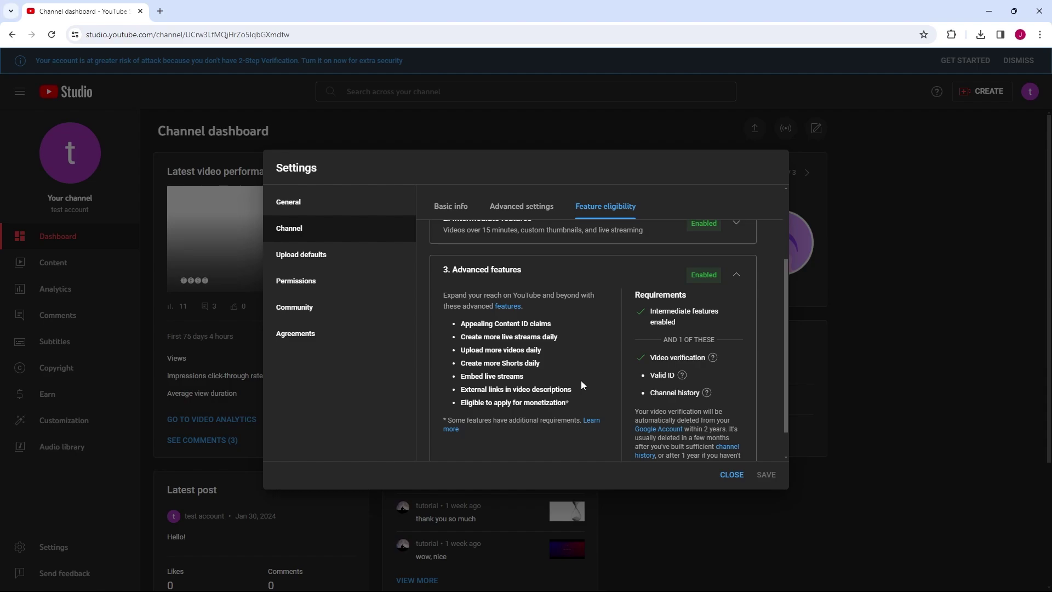
# Close the channel settings and go to your own channel page
pyautogui.click(727, 475)
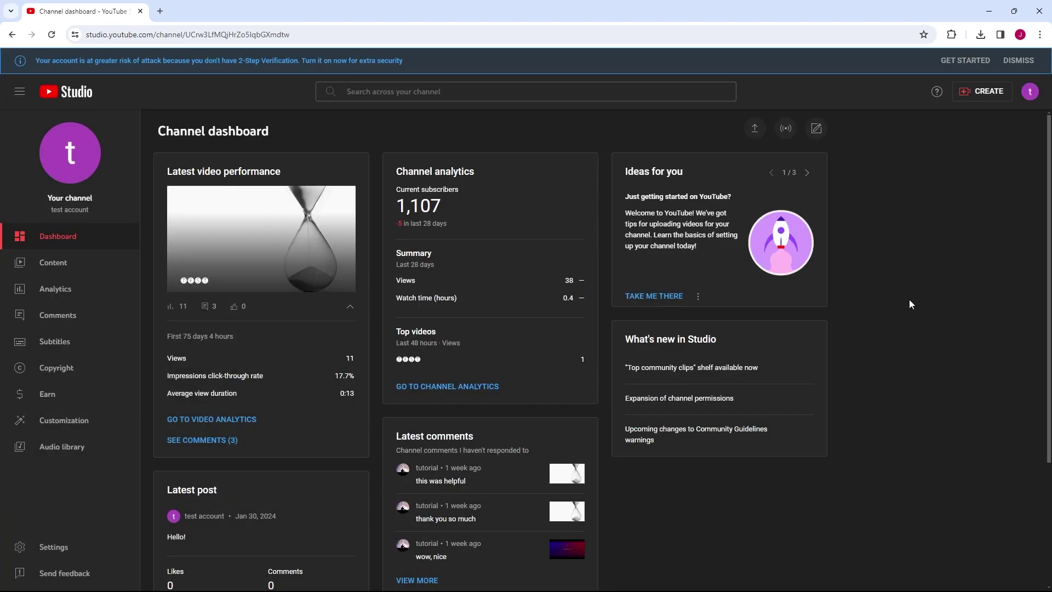
pyautogui.click(1030, 93)
pyautogui.click(976, 158)
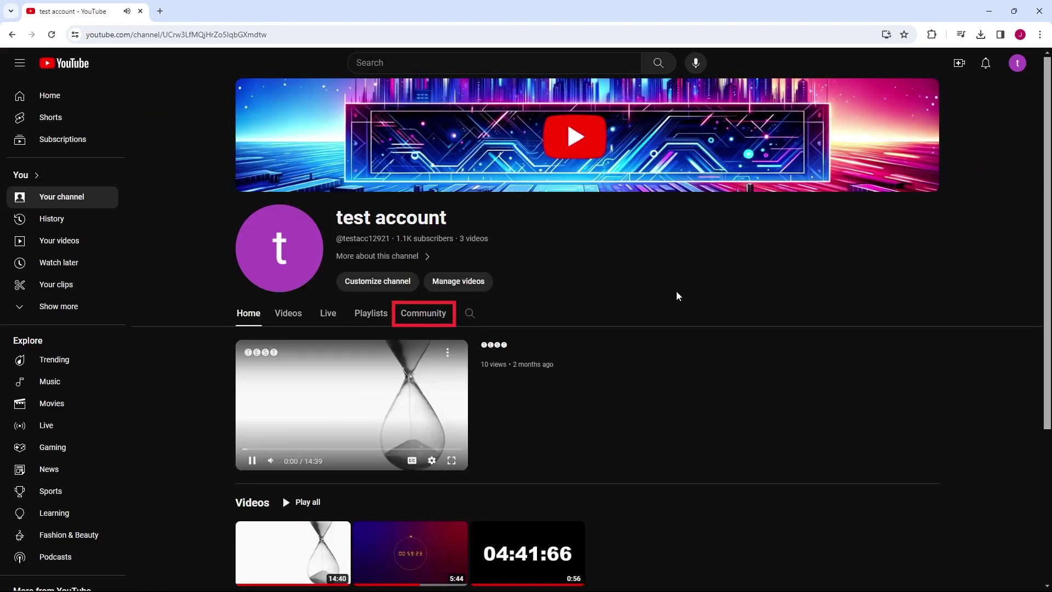
# Draft the community post 'How to schedule post' on the Community tab and bring up its posting options
pyautogui.click(433, 319)
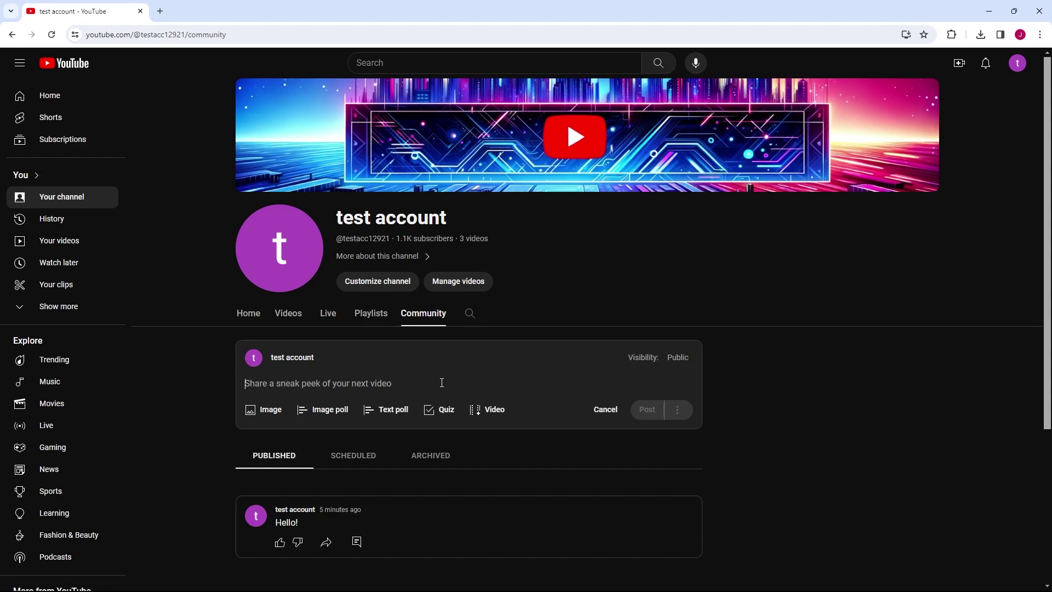
pyautogui.write('H')
pyautogui.press('BackSpace')
pyautogui.write('How to schedule post')
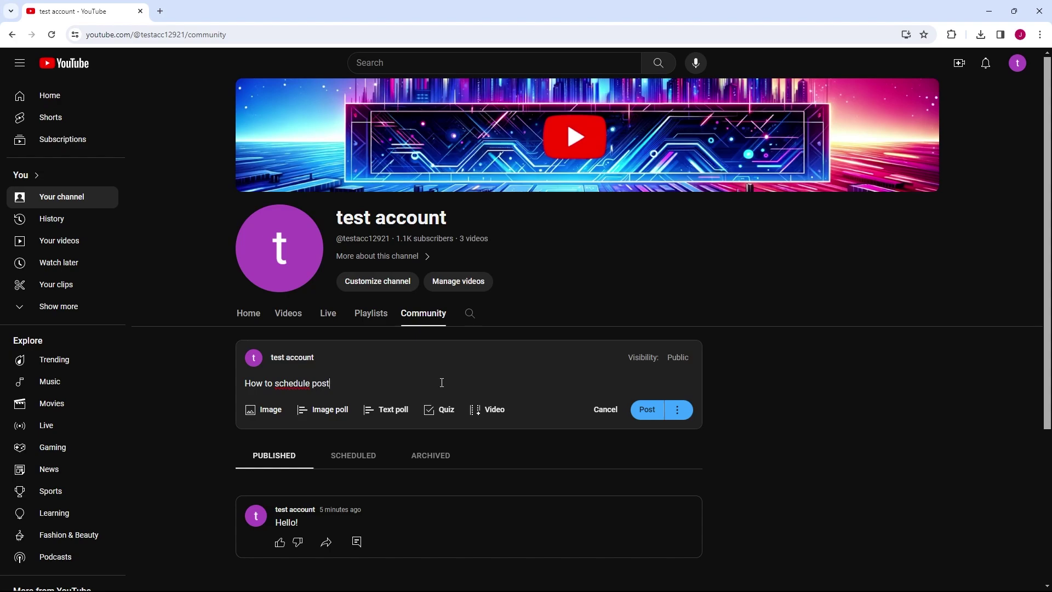
pyautogui.click(678, 410)
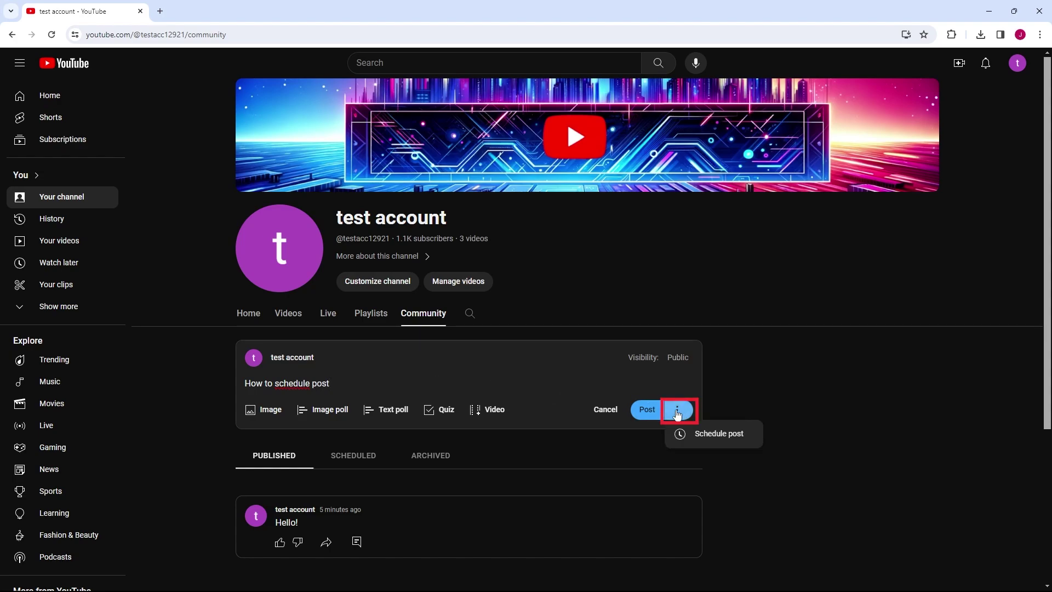
# Choose Schedule post, keep the Jan 31, 2024 date, and pick 2:15 AM
pyautogui.click(716, 434)
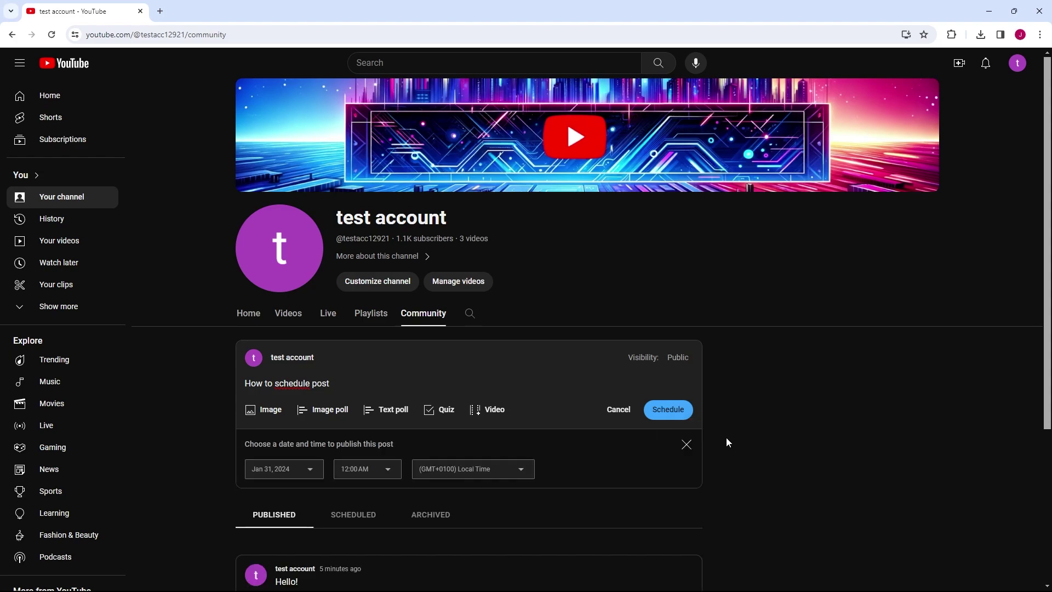
pyautogui.click(309, 471)
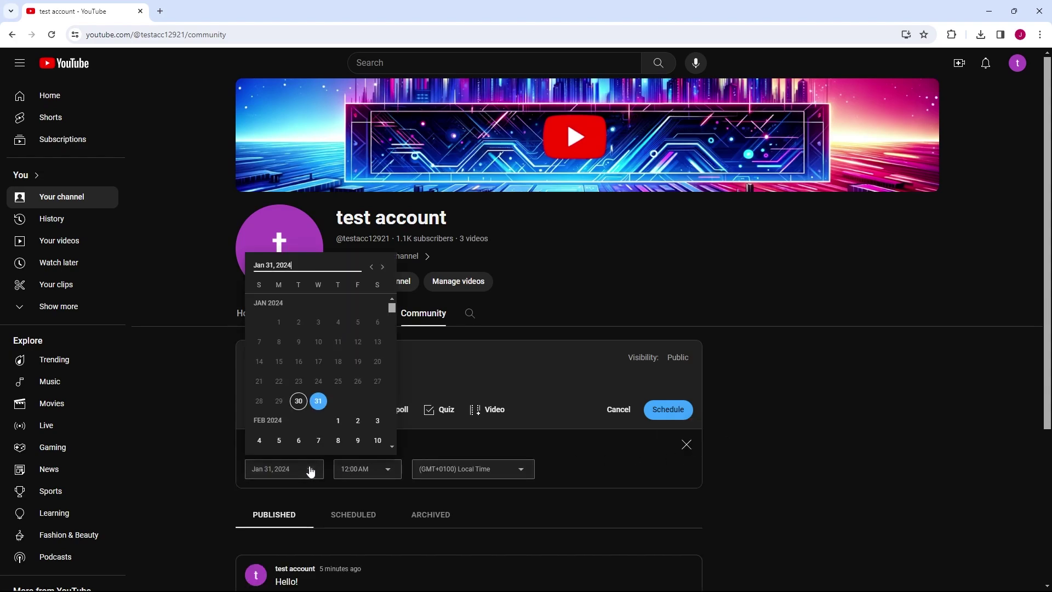
pyautogui.click(366, 470)
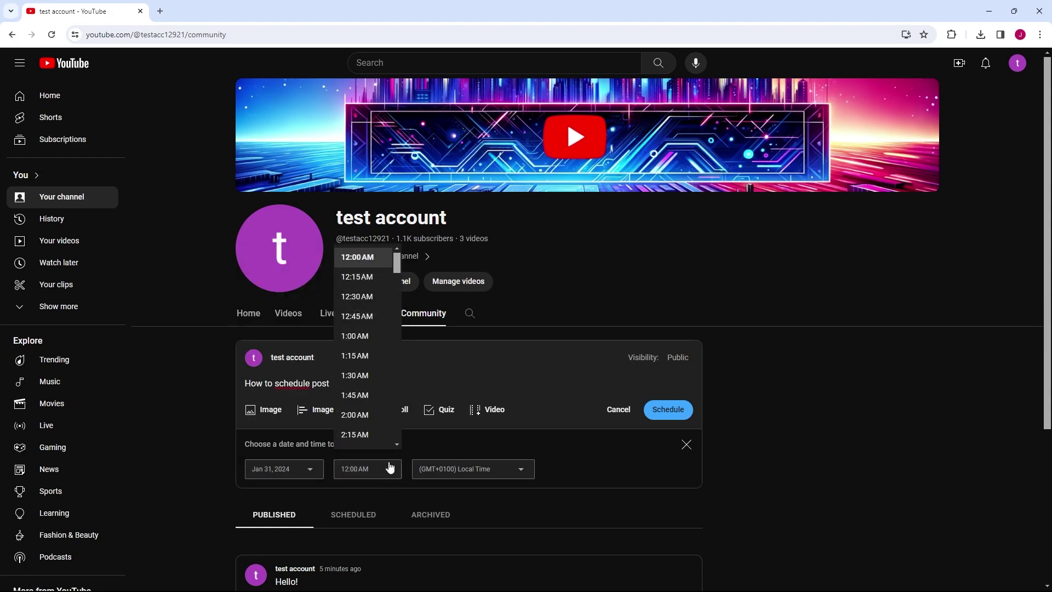
pyautogui.click(368, 434)
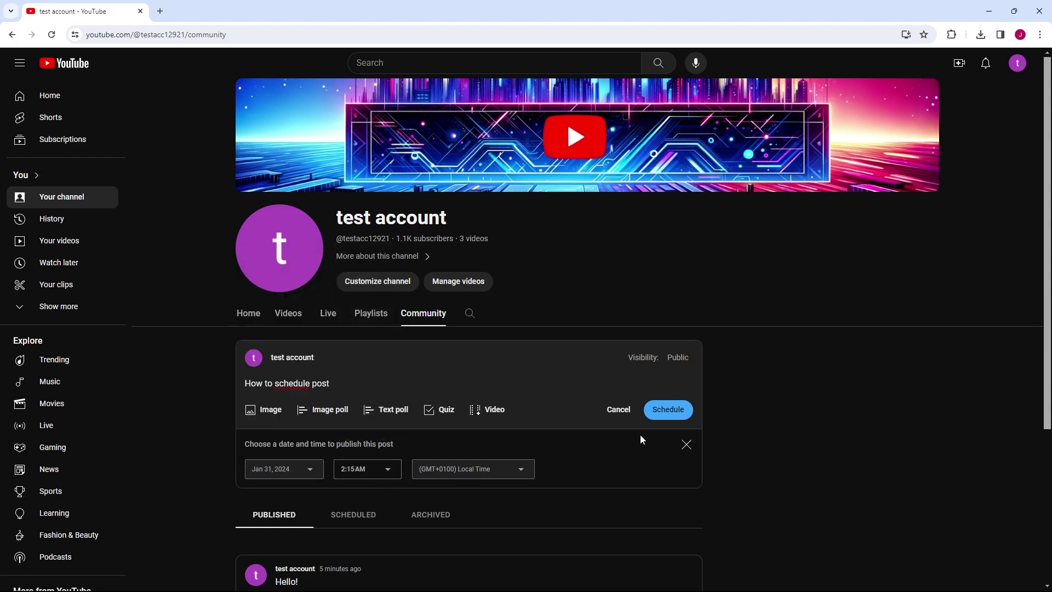